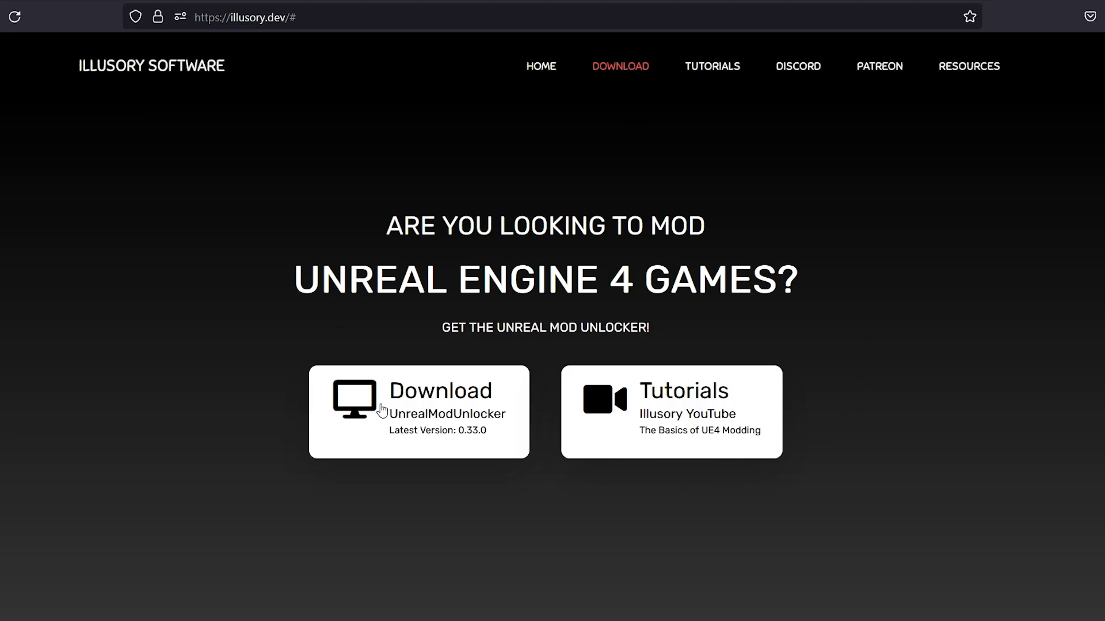
# Scroll the illusory.dev page down to the download comparison table
pyautogui.scroll(-10, 382, 409)
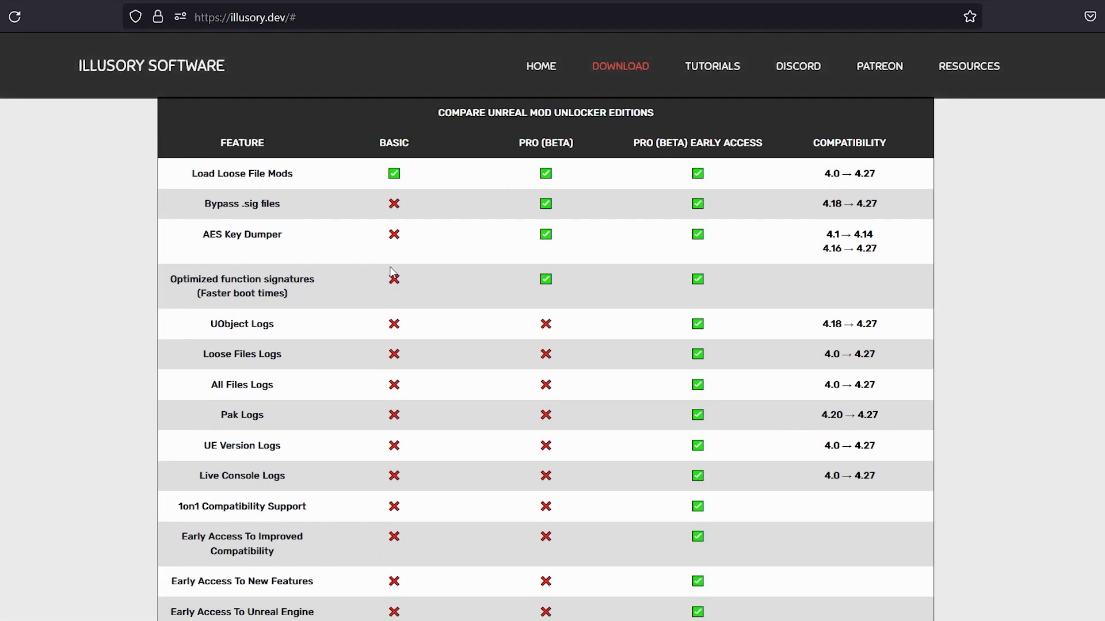
pyautogui.scroll(-6, 392, 238)
pyautogui.scroll(1, 403, 276)
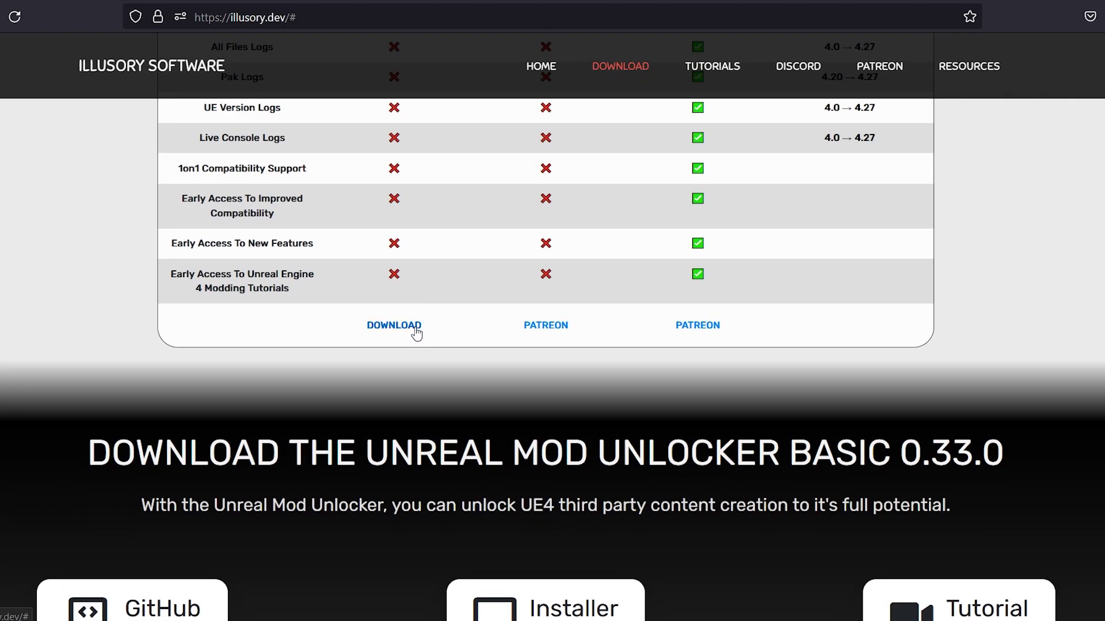
pyautogui.scroll(-5, 415, 328)
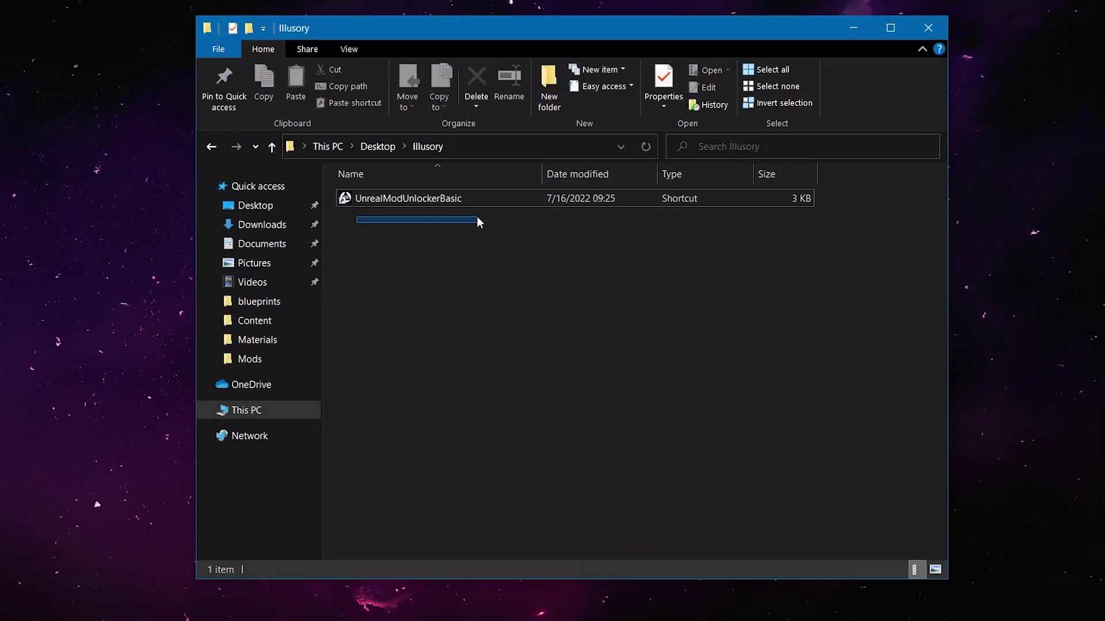
# Launch the Unreal Mod Unlocker Basic installer, mute its music to 0, and start picking the game folder
pyautogui.moveTo(492, 217); pyautogui.dragTo(458, 232)
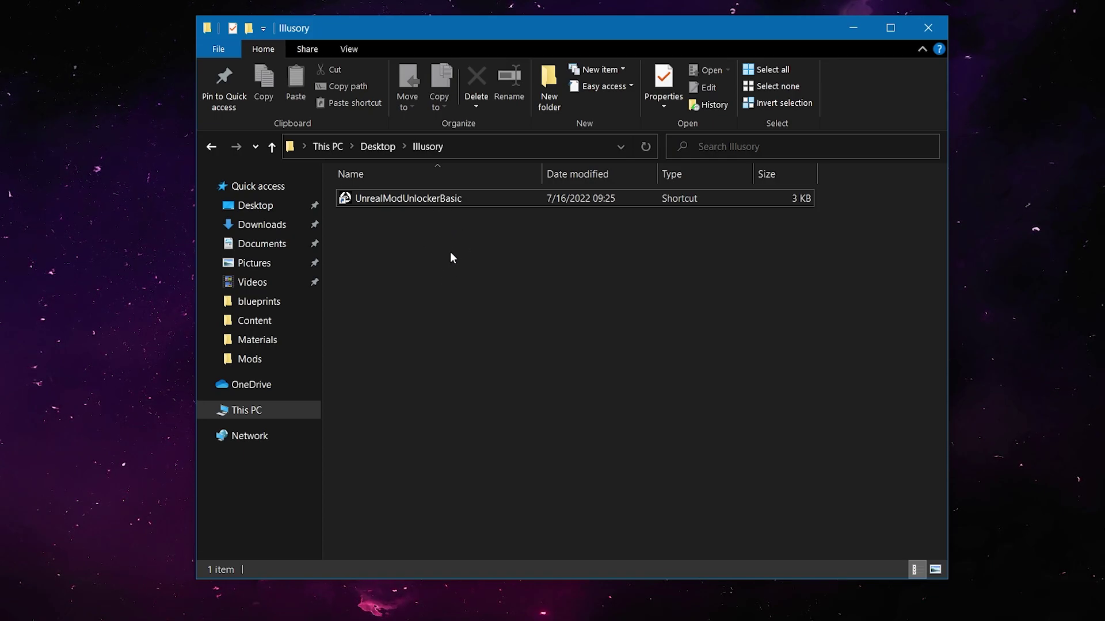
pyautogui.doubleClick(429, 198)
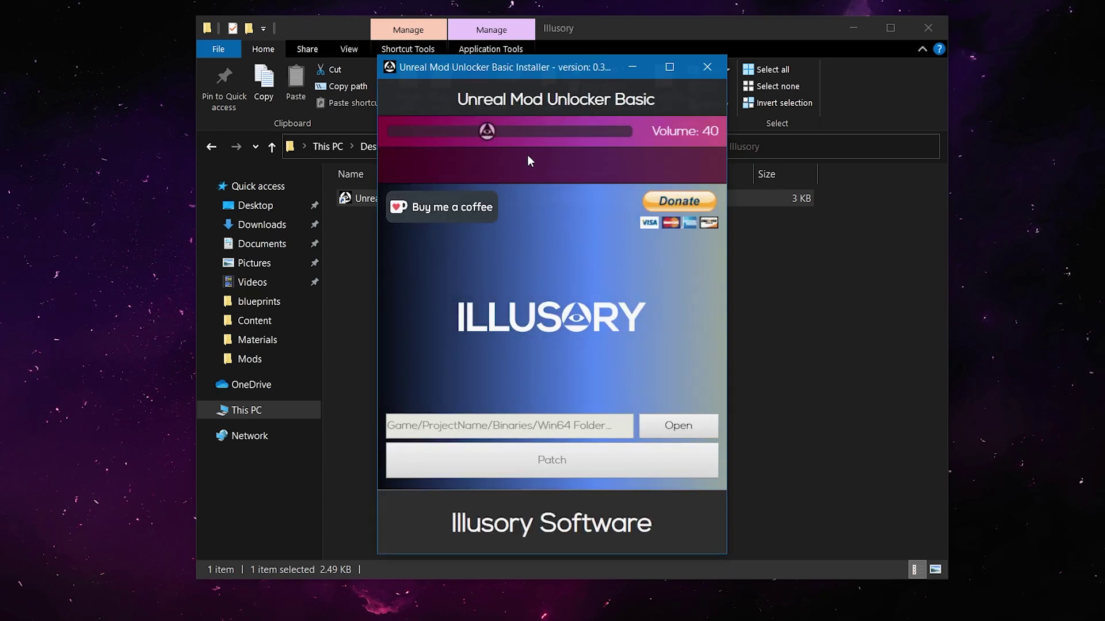
pyautogui.moveTo(488, 133); pyautogui.dragTo(397, 133)
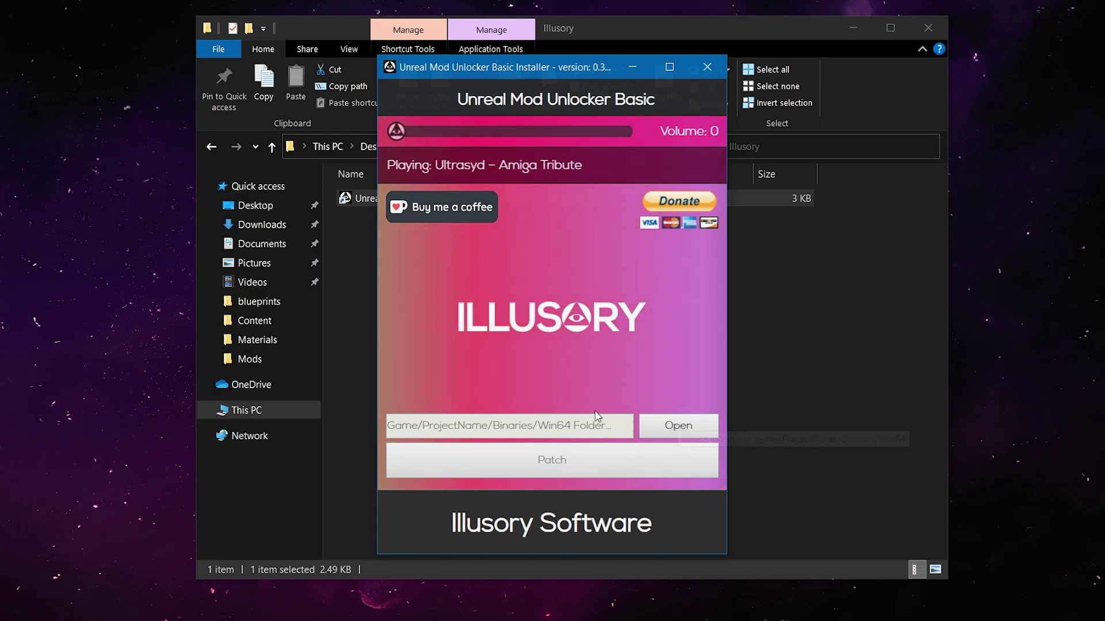
pyautogui.click(680, 425)
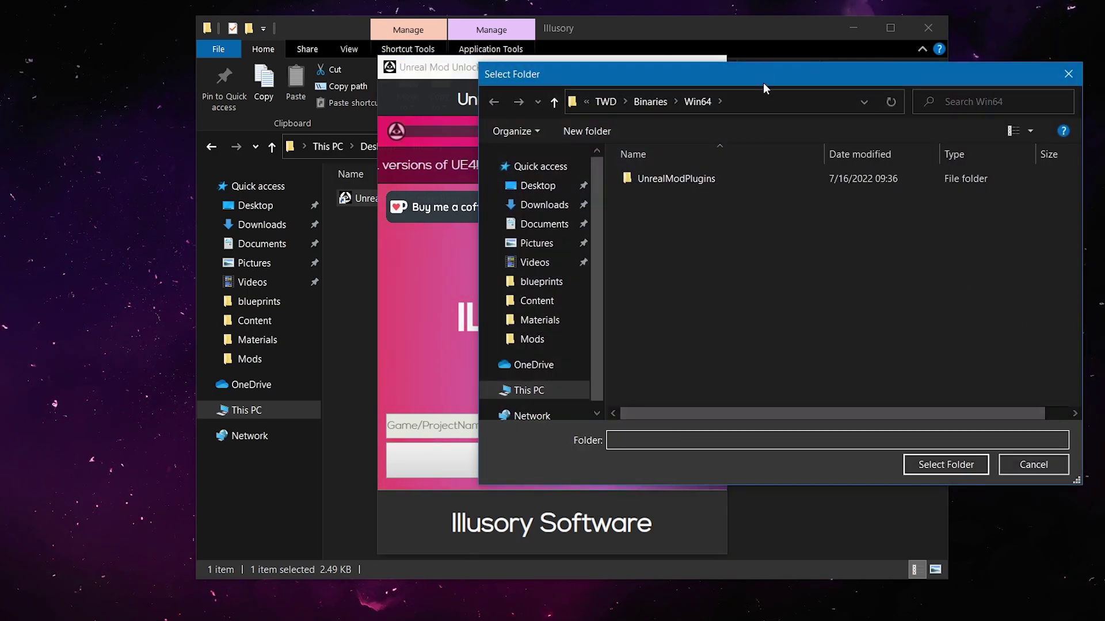
# Set the game path to The Archives > Oculus > Software > skydance > TWD > Binaries > Win64
pyautogui.moveTo(764, 81); pyautogui.dragTo(793, 151)
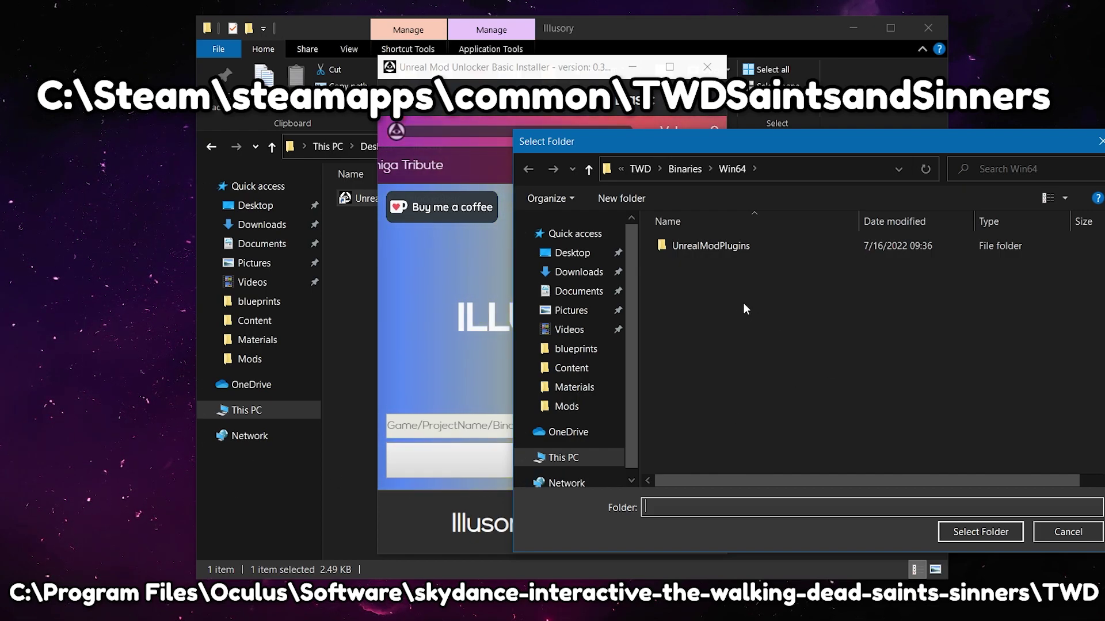
pyautogui.click(570, 253)
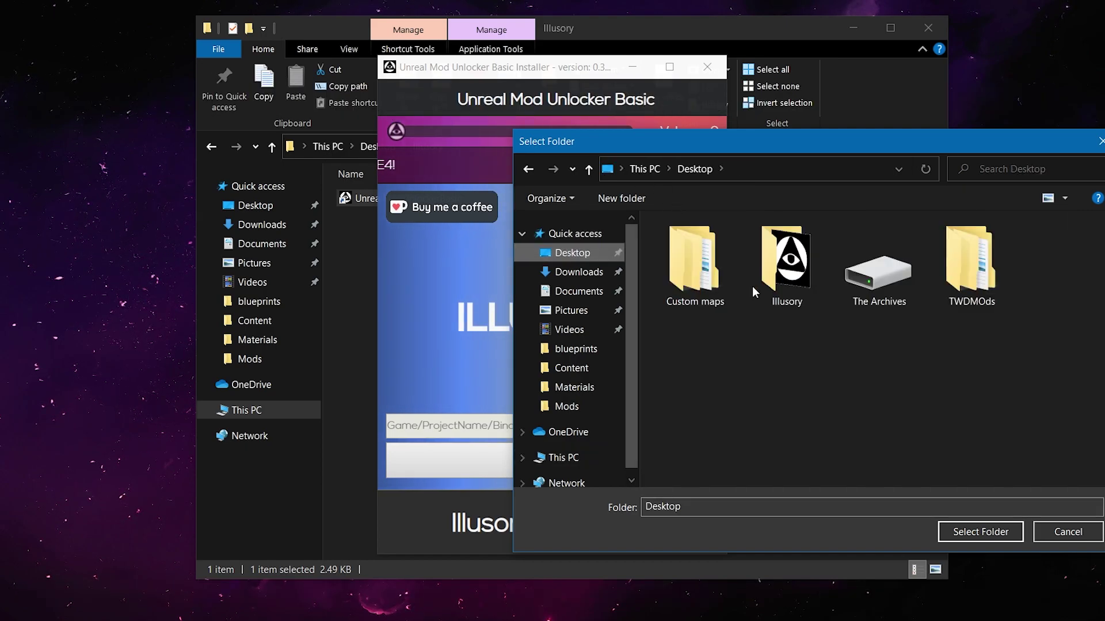
pyautogui.doubleClick(888, 279)
pyautogui.doubleClick(833, 316)
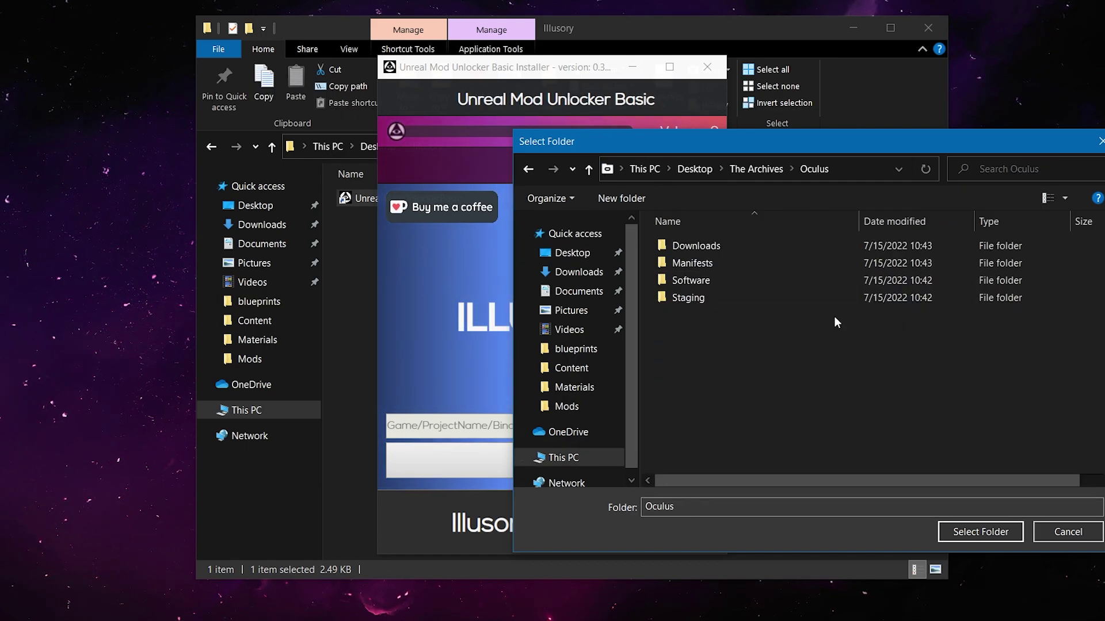
pyautogui.doubleClick(790, 281)
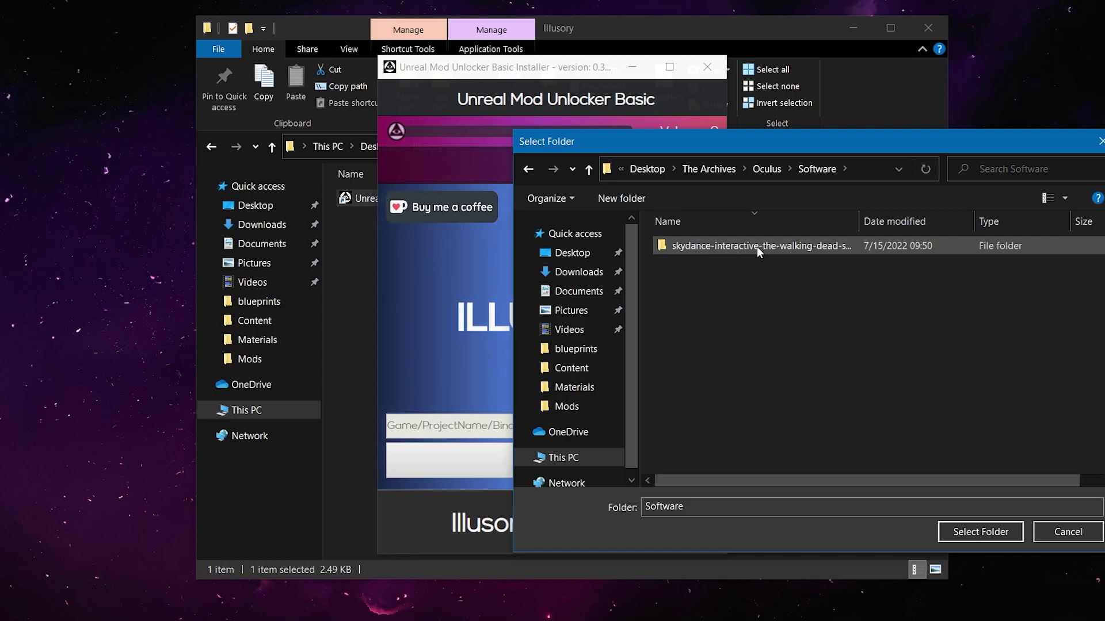
pyautogui.doubleClick(840, 251)
pyautogui.doubleClick(828, 260)
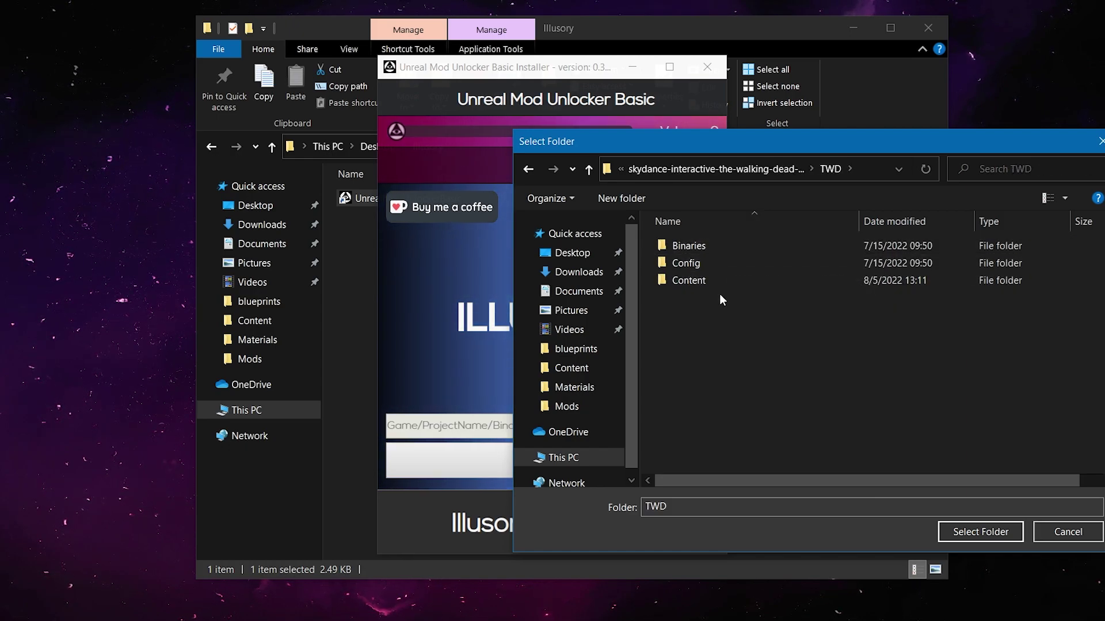
pyautogui.doubleClick(714, 248)
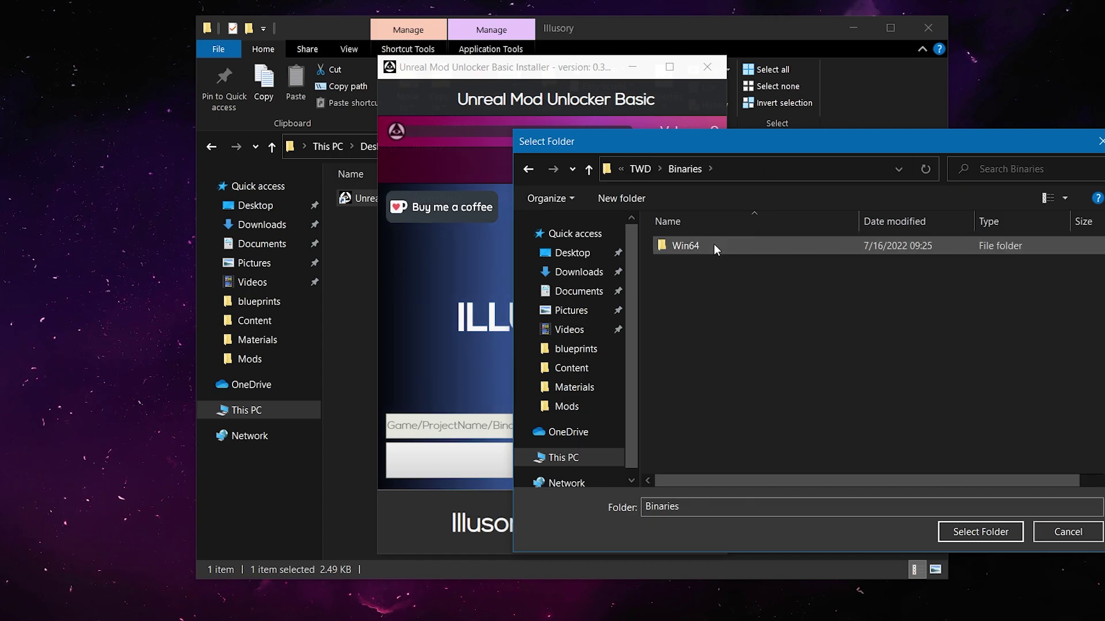
pyautogui.click(706, 248)
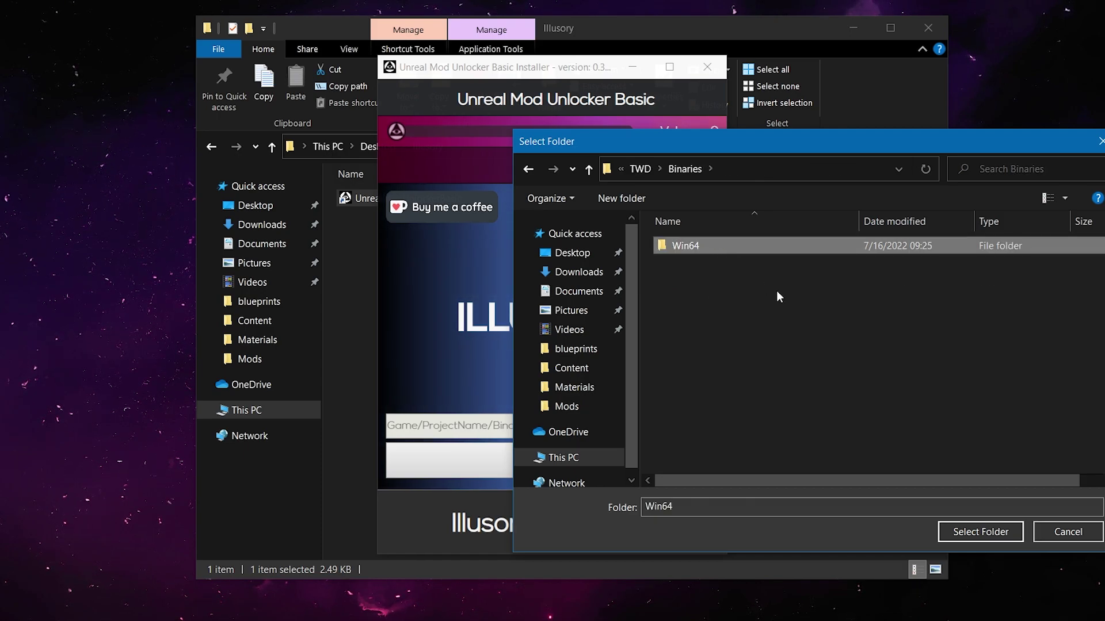
pyautogui.click(1000, 534)
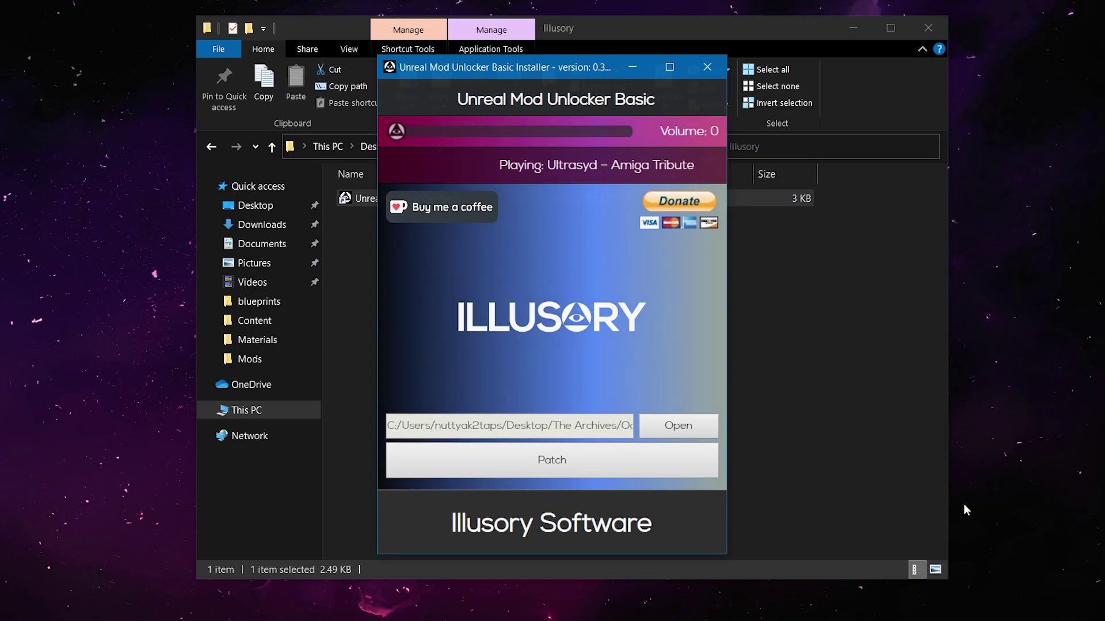
# Patch the game and confirm overwriting the existing Unreal Mod Unlocker patch
pyautogui.click(620, 458)
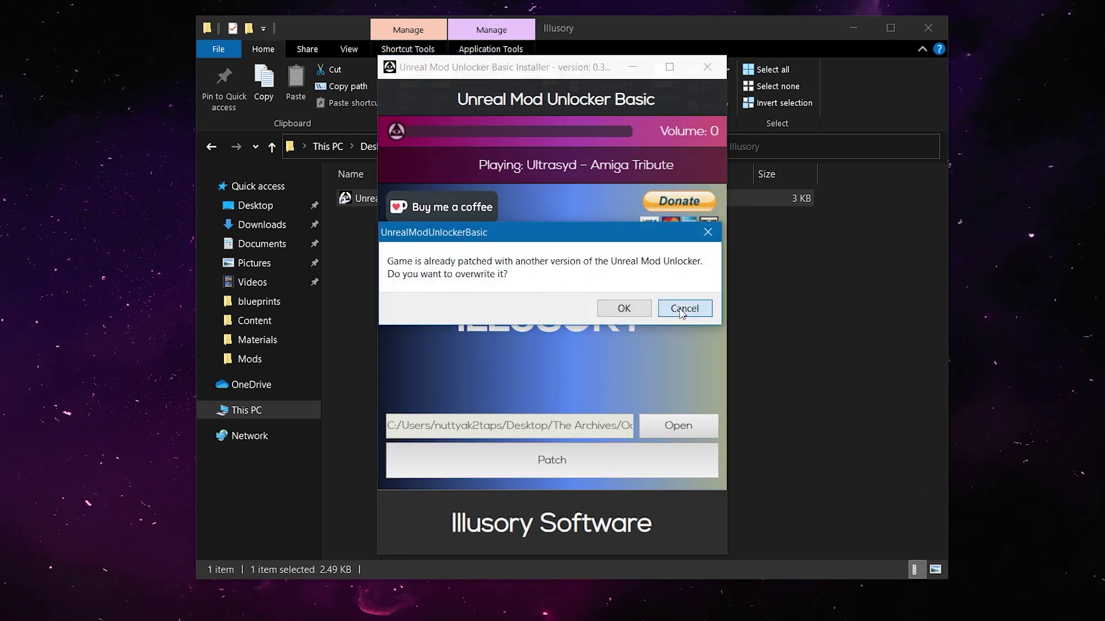
pyautogui.click(633, 311)
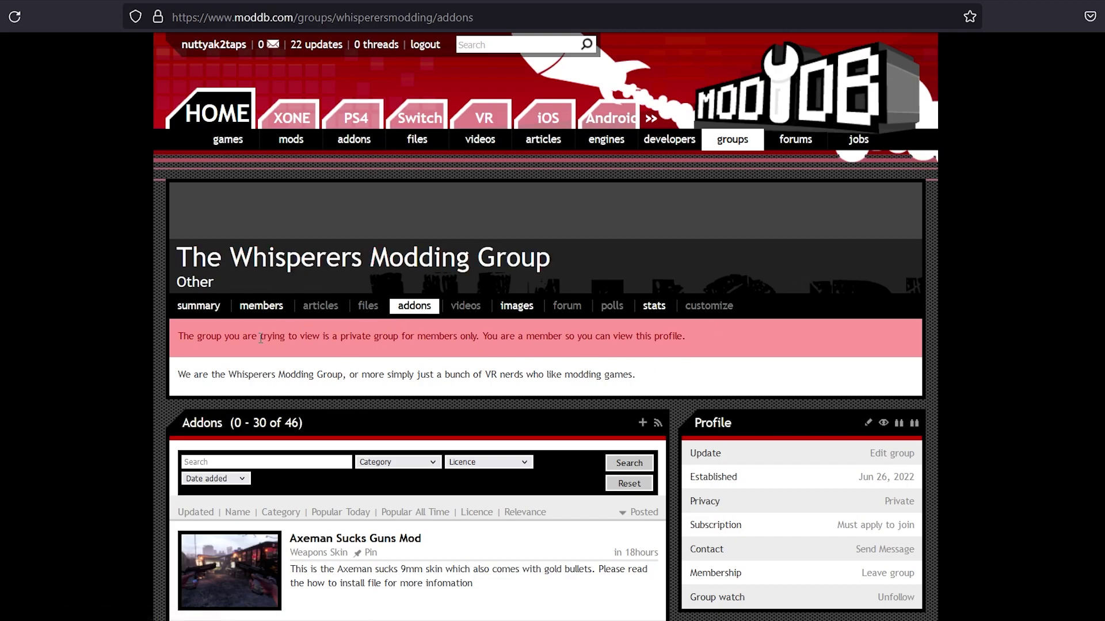
# Reload the whisperersmodding addons list and browse to the end of page 1
pyautogui.moveTo(262, 336); pyautogui.dragTo(504, 351)
pyautogui.click(527, 332)
pyautogui.scroll(-3, 527, 332)
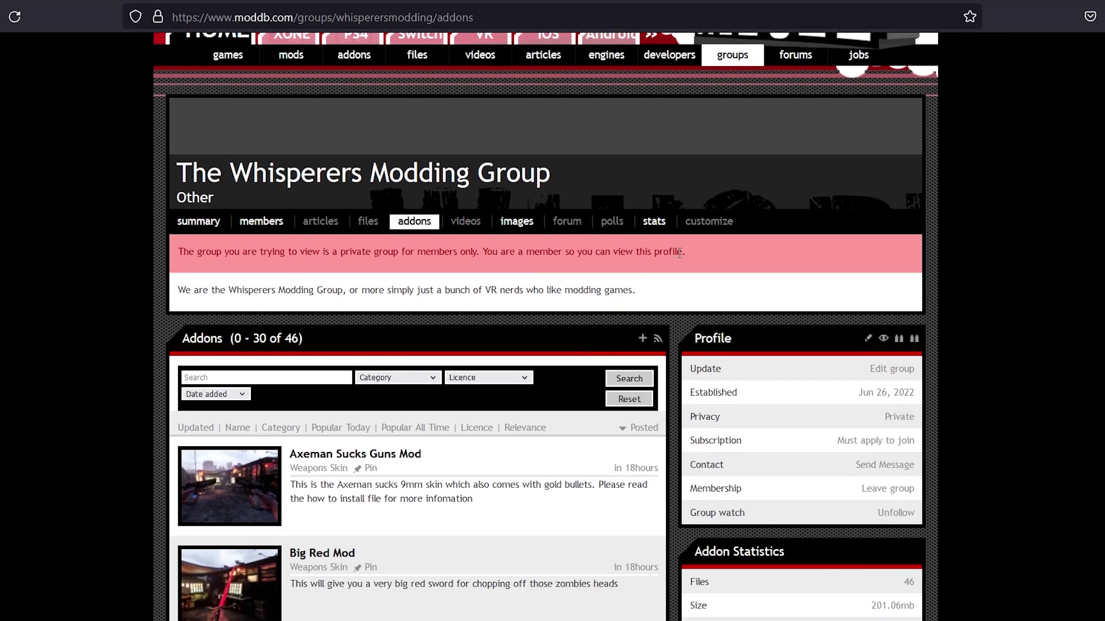
pyautogui.scroll(3, 679, 253)
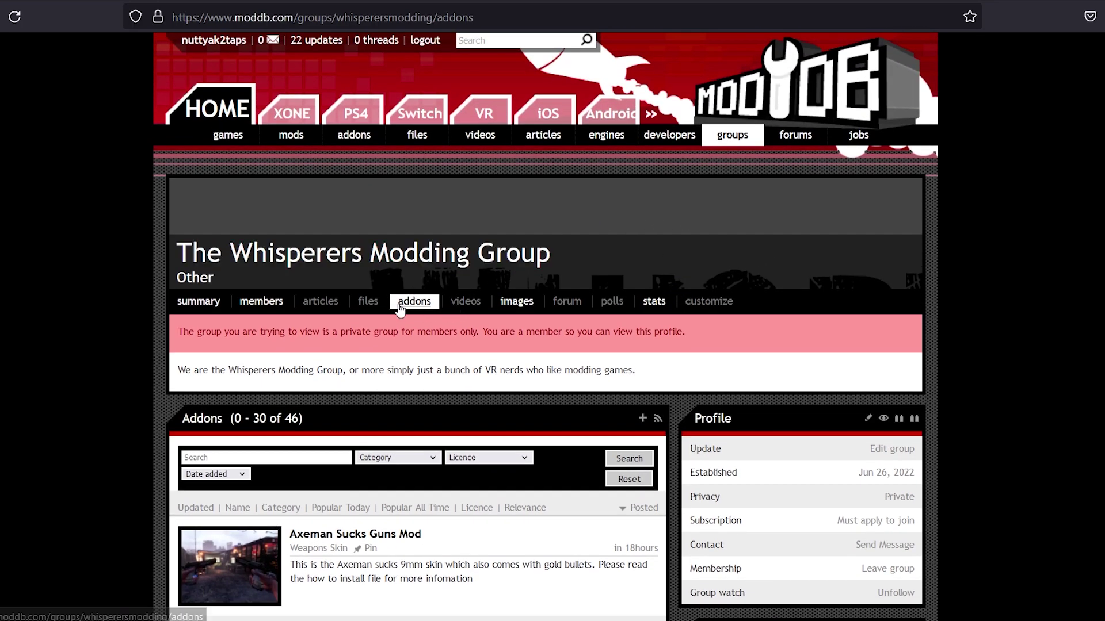
pyautogui.click(413, 303)
pyautogui.middleClick(827, 291)
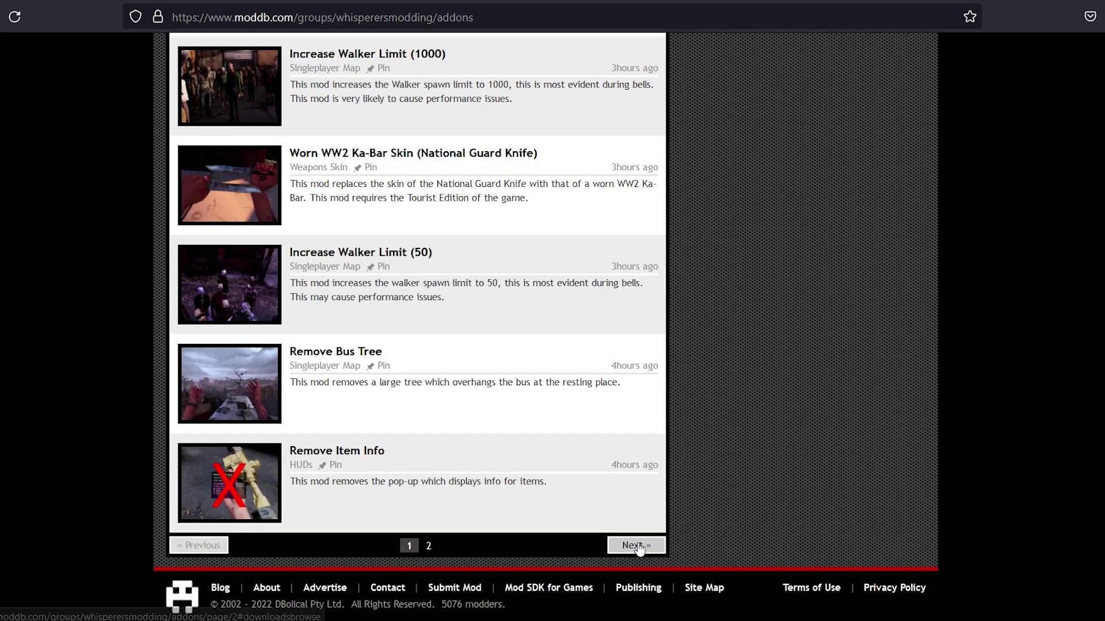
# Go to addons page 2, open Portable Propane and download Portable_Propane.zip
pyautogui.click(638, 546)
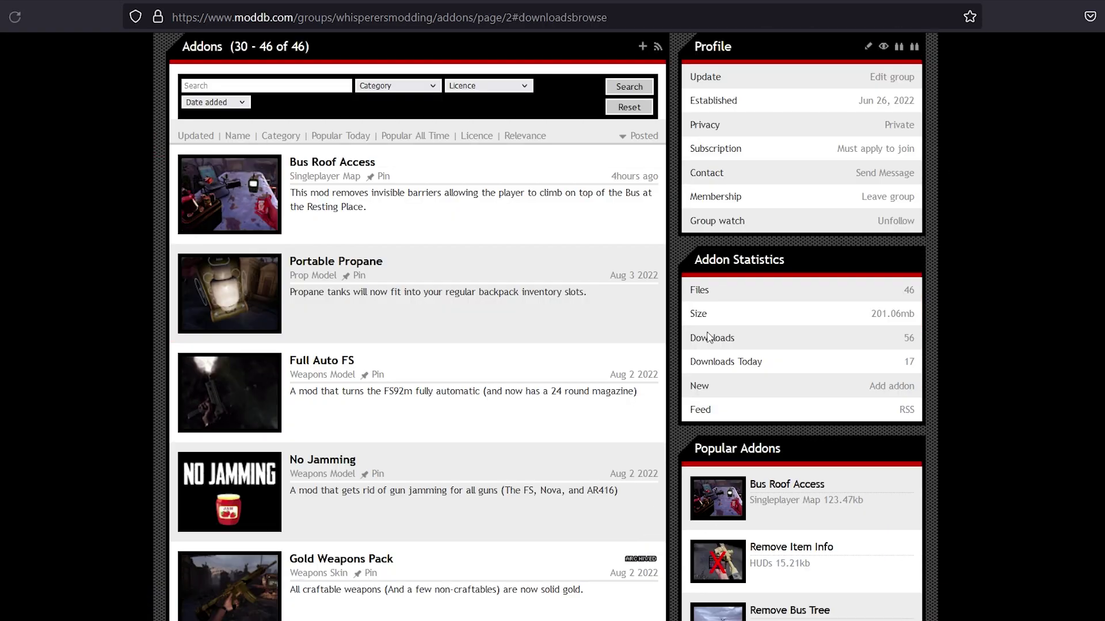
pyautogui.scroll(-2, 708, 336)
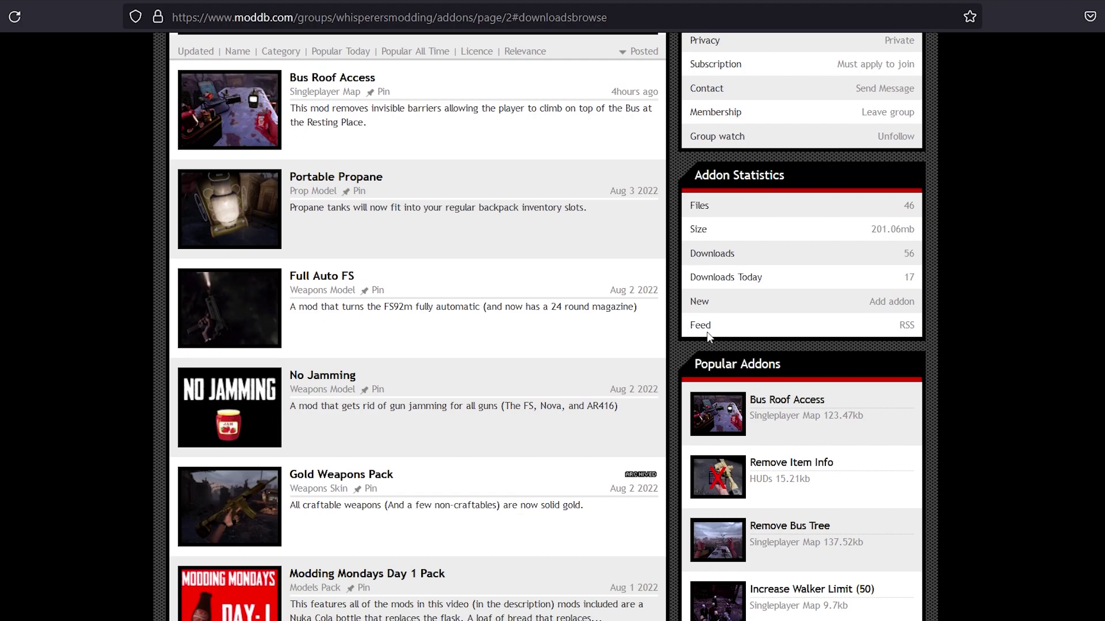
pyautogui.click(345, 183)
pyautogui.scroll(-5, 368, 188)
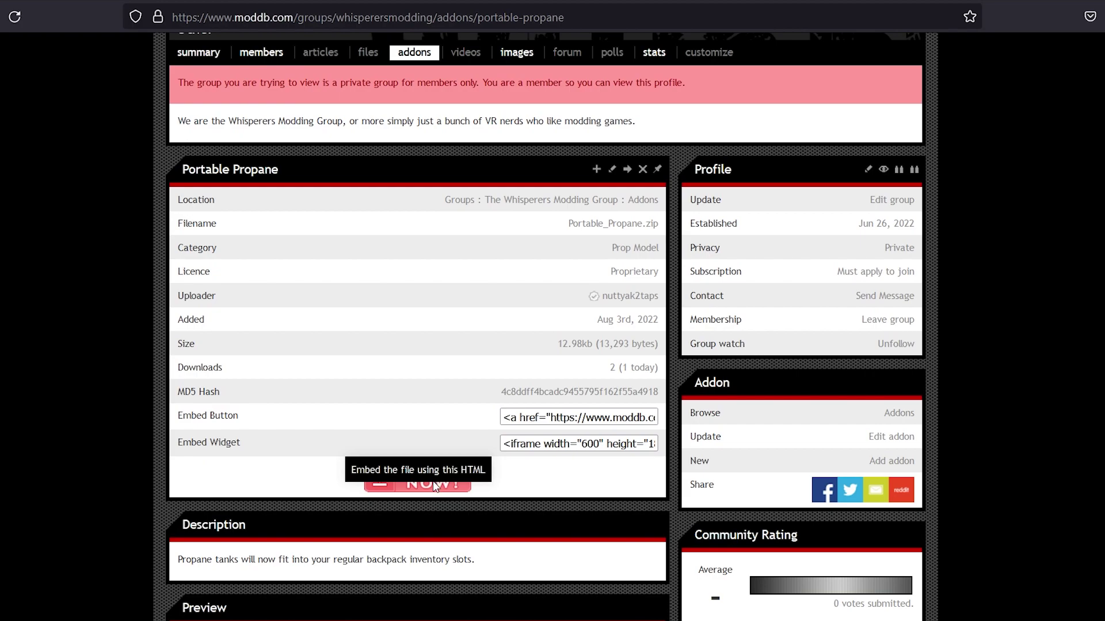
pyautogui.click(441, 495)
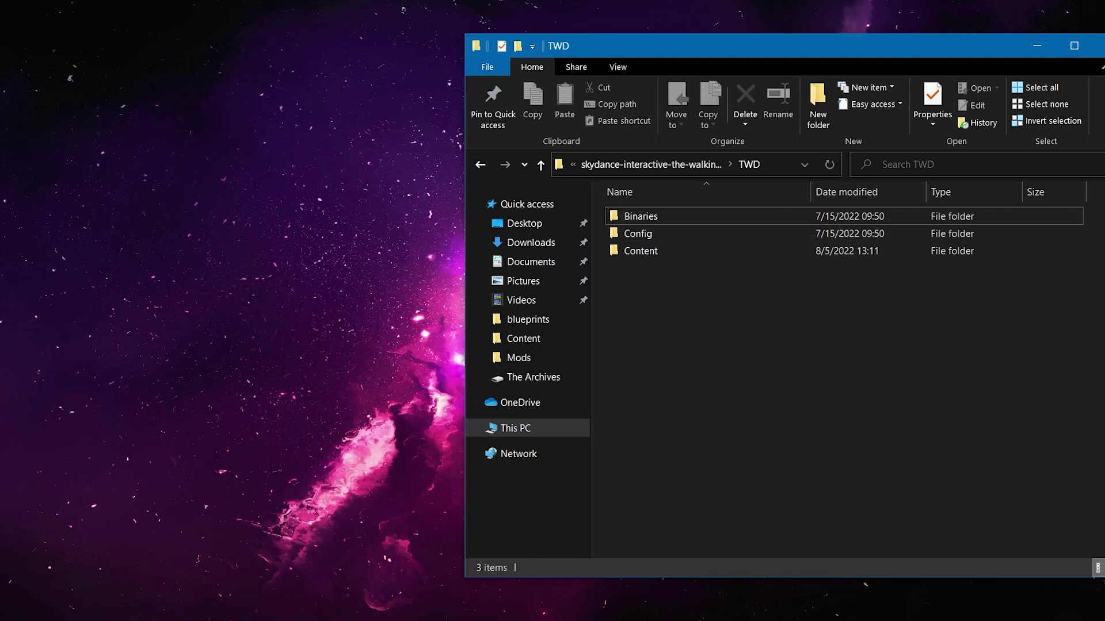
# Extract Gold_Weapons_Pack, Portable_Propane.zip and NoHUD.rar into matching Desktop folders with WinRAR
pyautogui.click(485, 575)
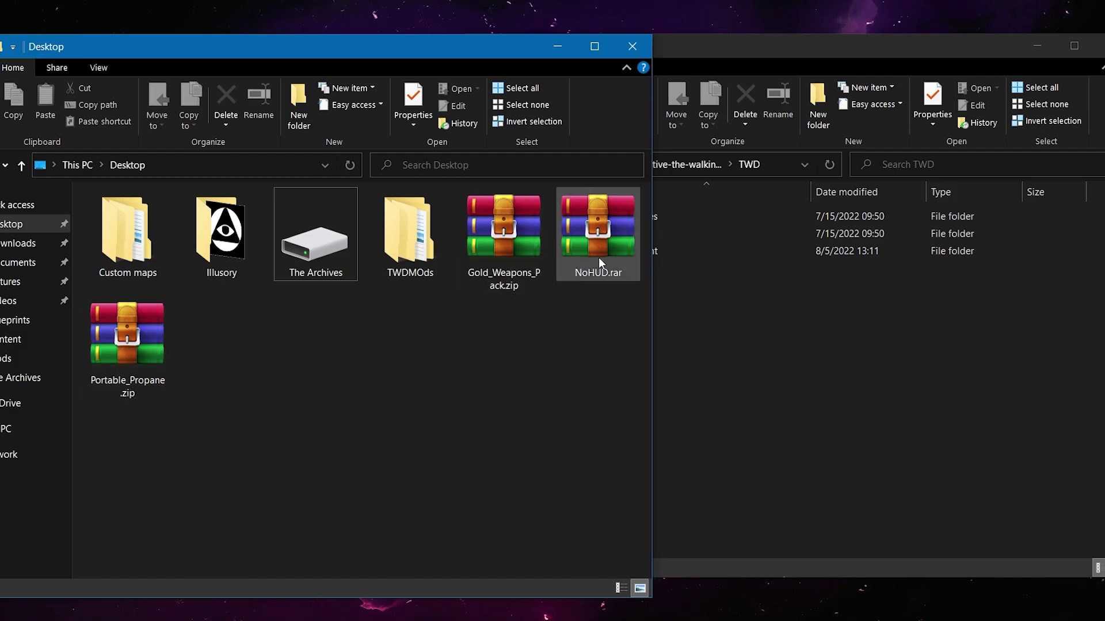
pyautogui.rightClick(495, 267)
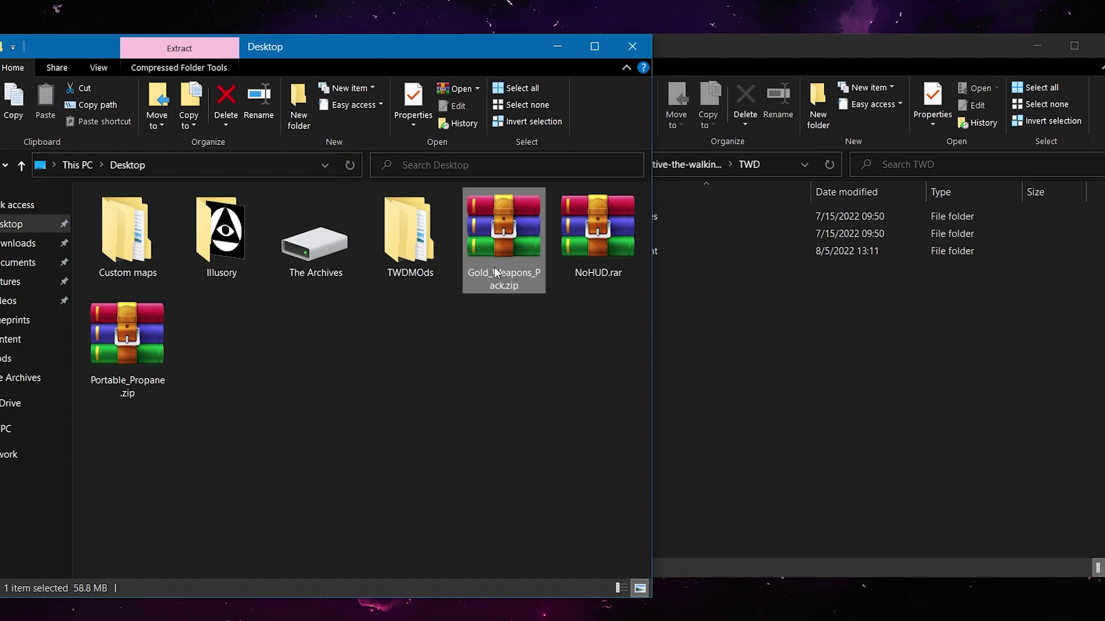
pyautogui.click(572, 351)
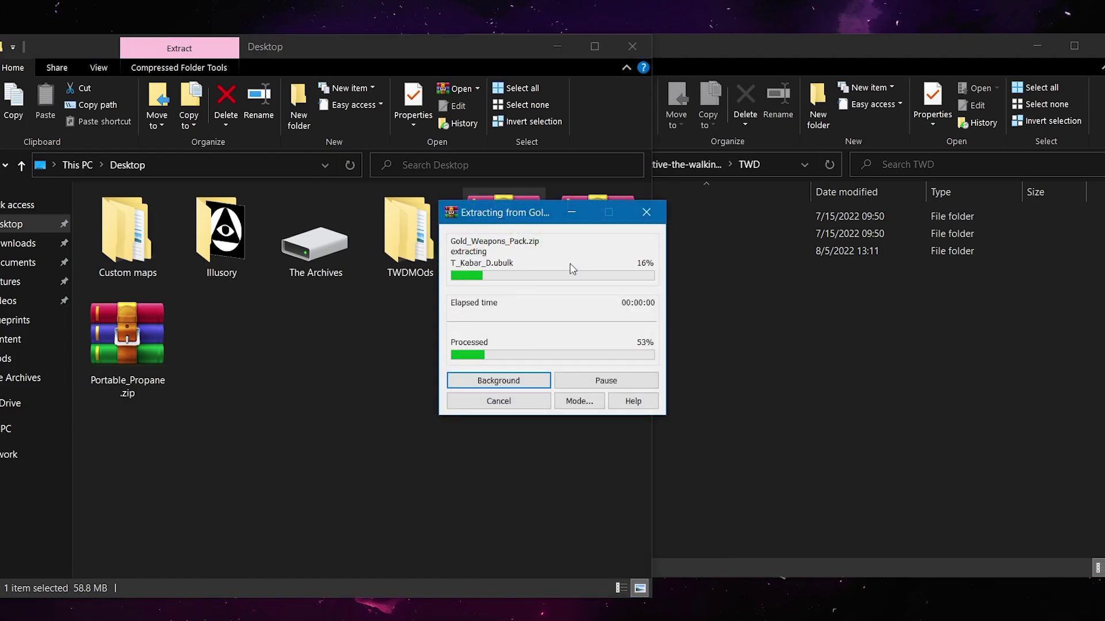
pyautogui.rightClick(209, 336)
pyautogui.click(275, 70)
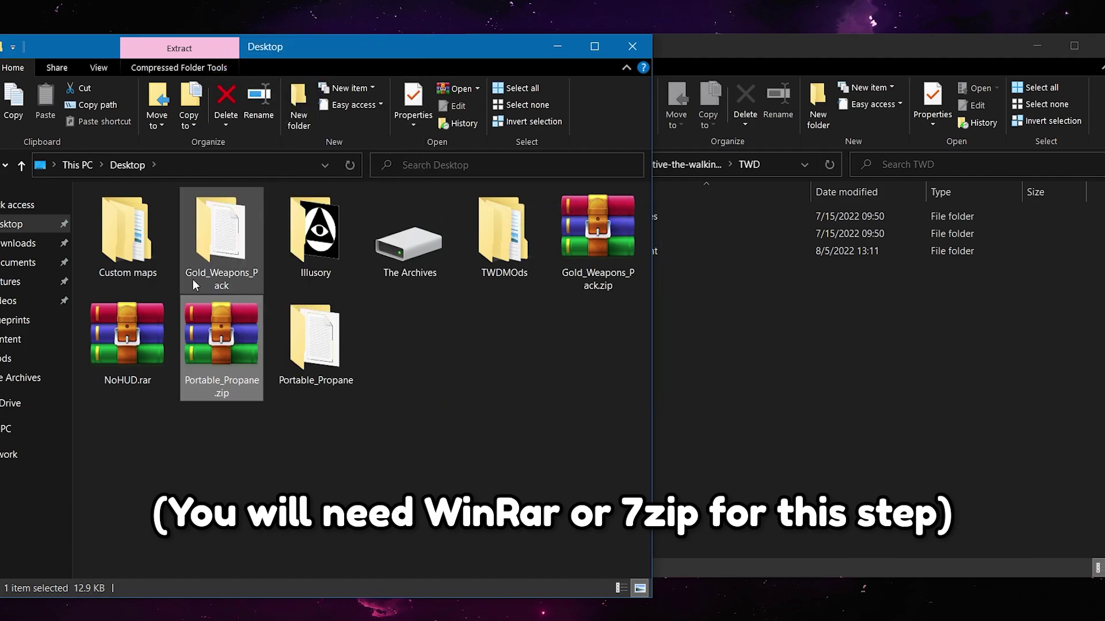
pyautogui.click(137, 336)
pyautogui.rightClick(137, 337)
pyautogui.click(195, 348)
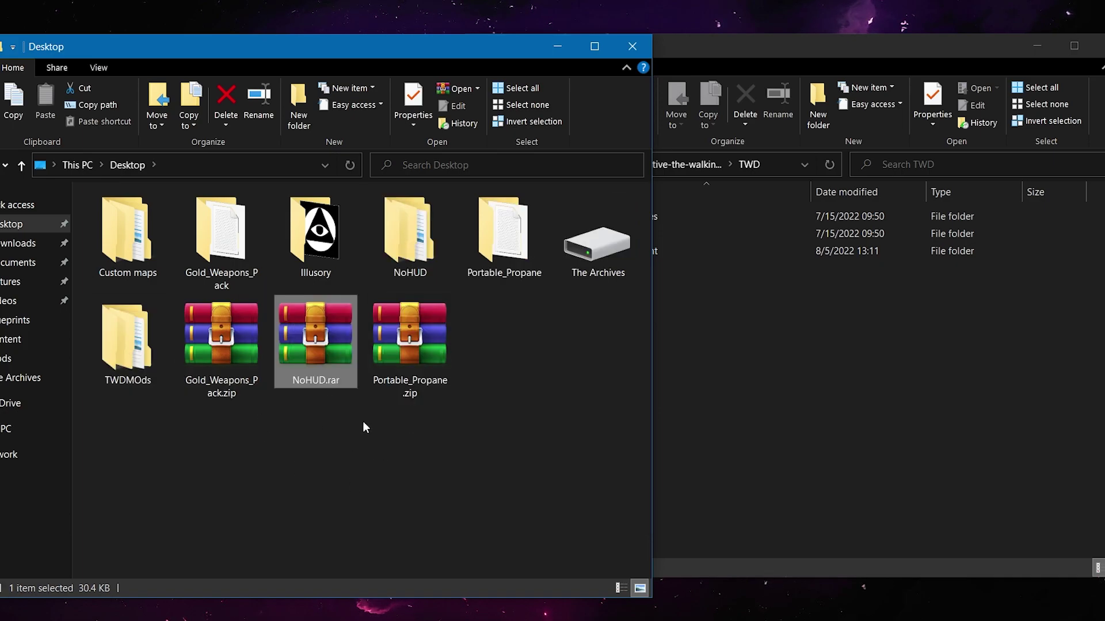
pyautogui.click(403, 408)
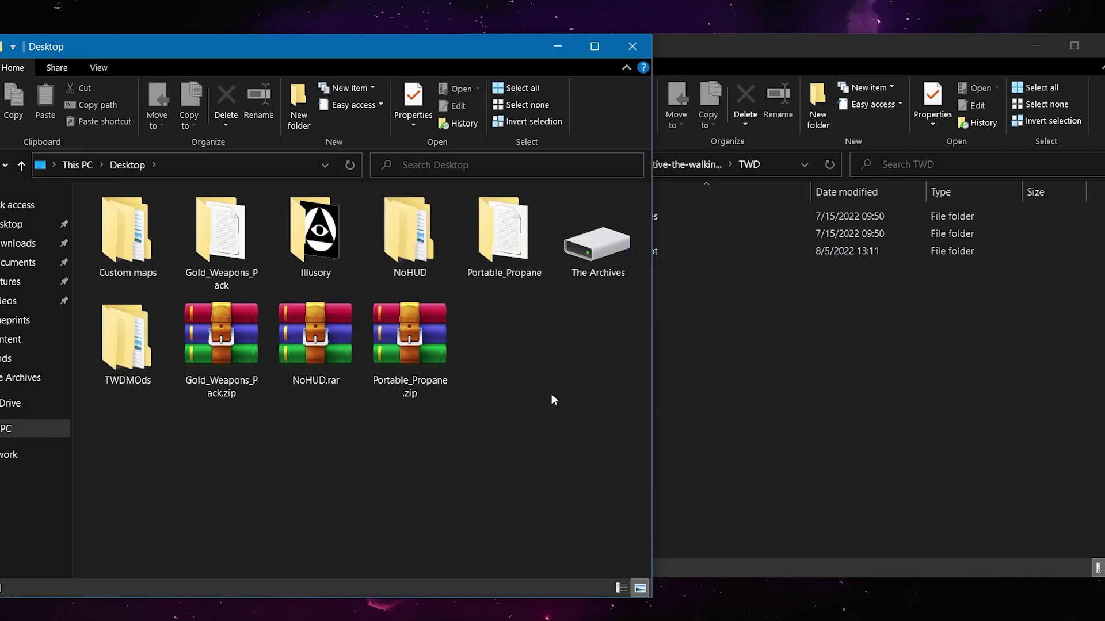
# Open readme.txt from the extracted Portable_Propane folder in Notepad
pyautogui.doubleClick(496, 259)
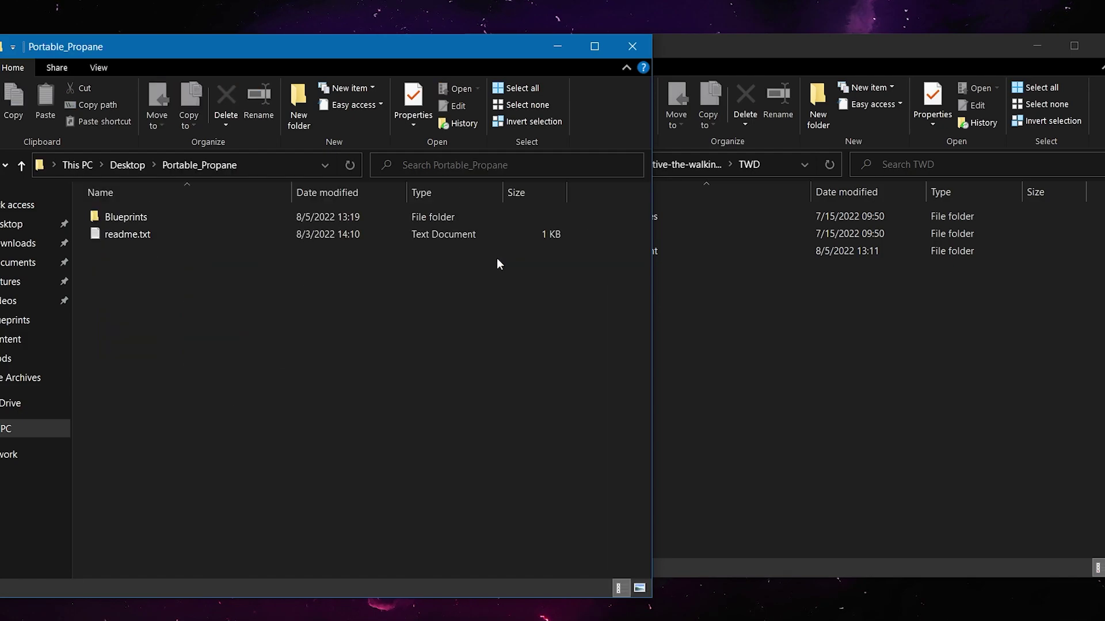
pyautogui.doubleClick(256, 237)
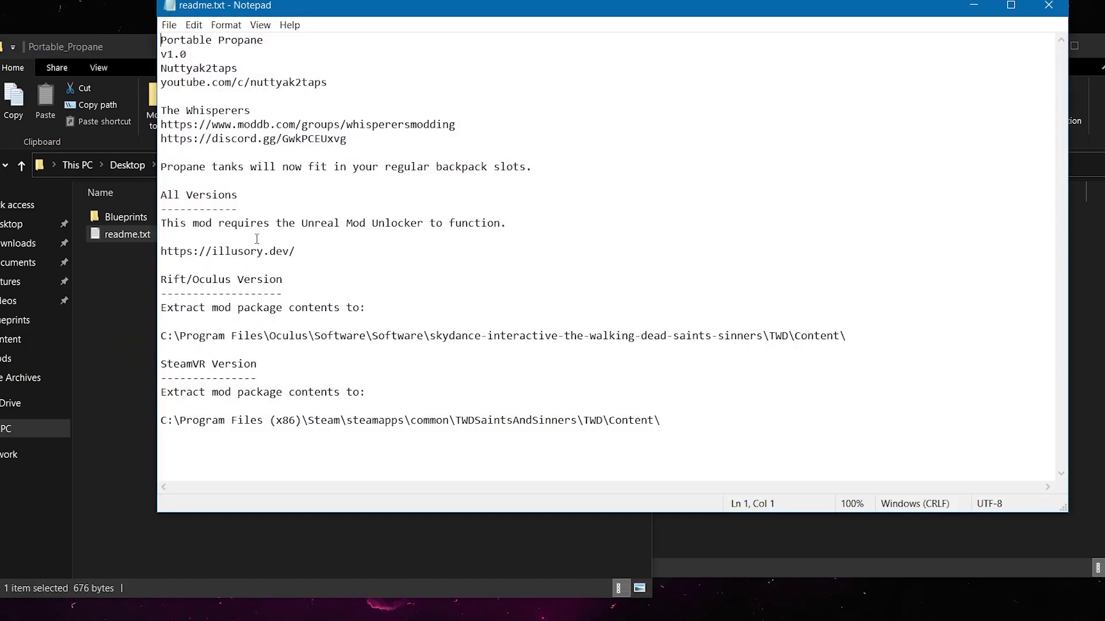
pyautogui.moveTo(377, 12); pyautogui.dragTo(440, 27)
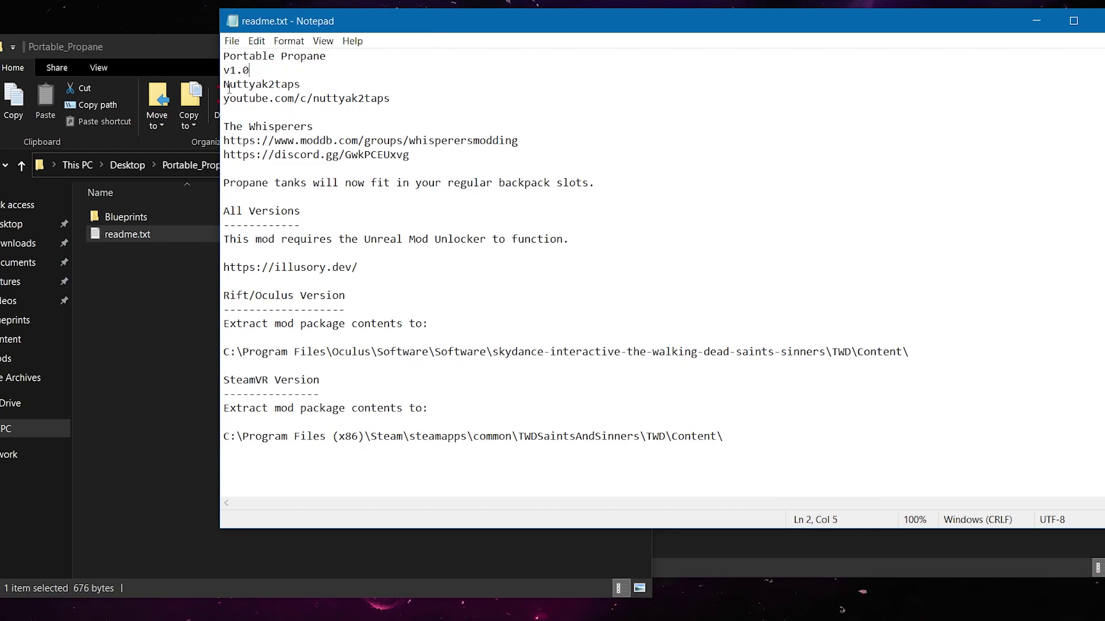
# Read the readme's author link, mod description, illusory.dev link and Oculus install path
pyautogui.moveTo(229, 87); pyautogui.dragTo(371, 98)
pyautogui.click(286, 86)
pyautogui.click(371, 98)
pyautogui.moveTo(236, 183); pyautogui.dragTo(582, 184)
pyautogui.click(583, 184)
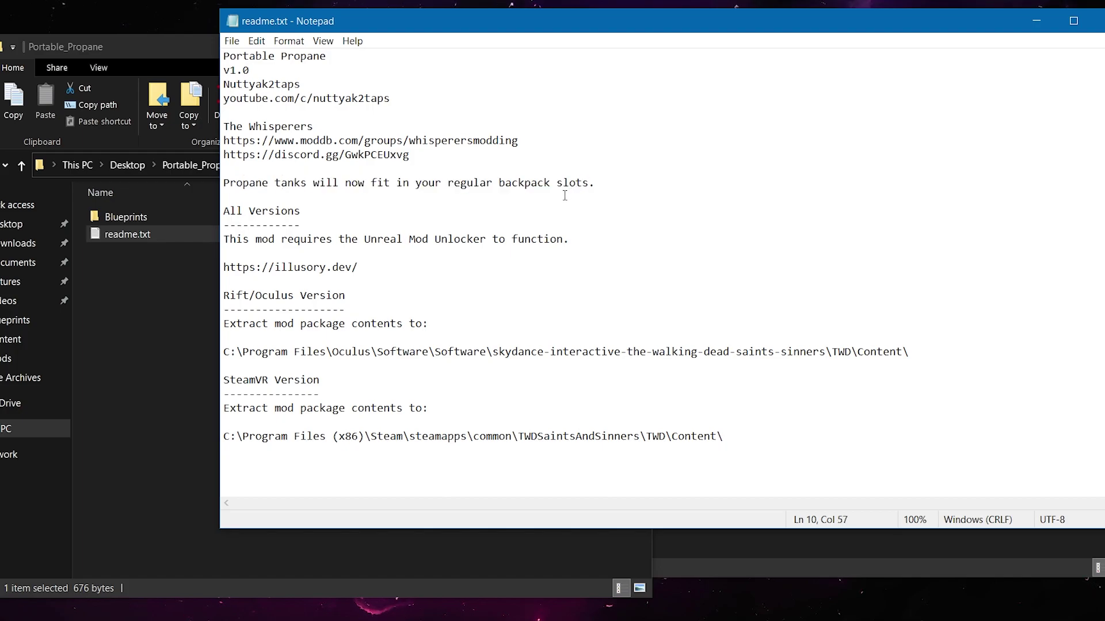
pyautogui.moveTo(337, 267); pyautogui.dragTo(249, 267)
pyautogui.click(262, 267)
pyautogui.moveTo(254, 358); pyautogui.dragTo(882, 351)
pyautogui.click(882, 352)
# Close the readme and move the Blueprints folder from Portable_Propane into TWD\Content
pyautogui.hotkey('alt', 'F4')
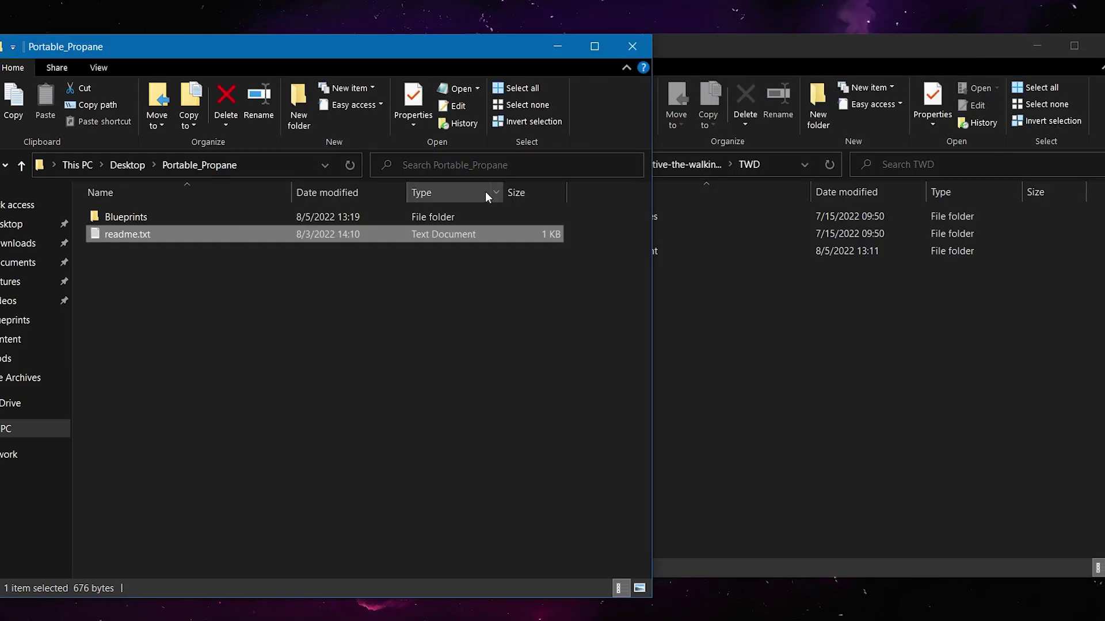
pyautogui.click(331, 278)
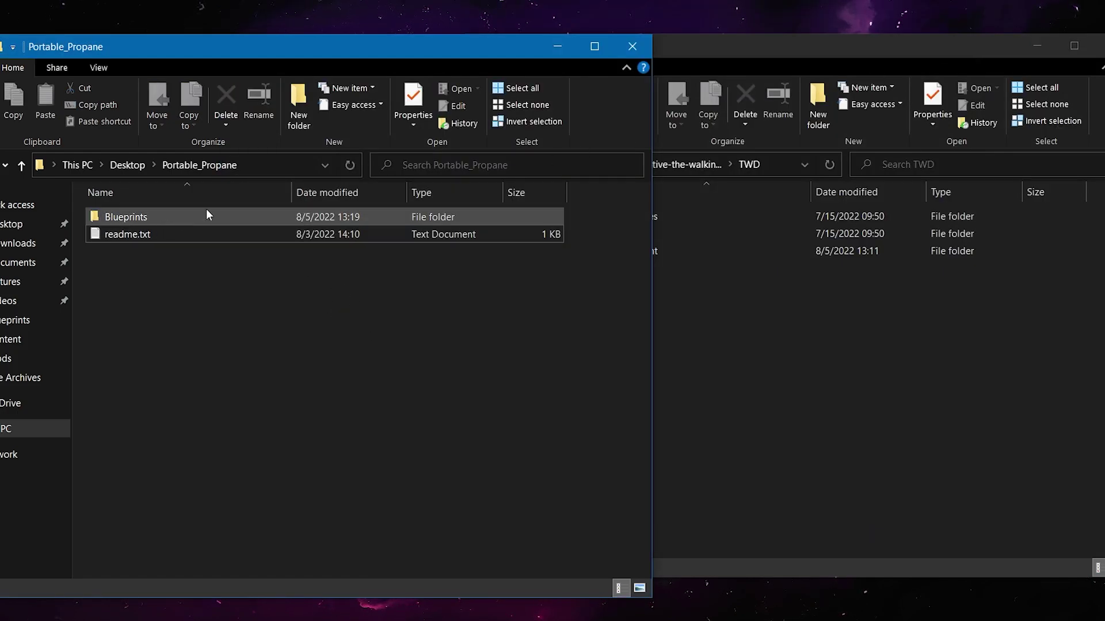
pyautogui.click(723, 365)
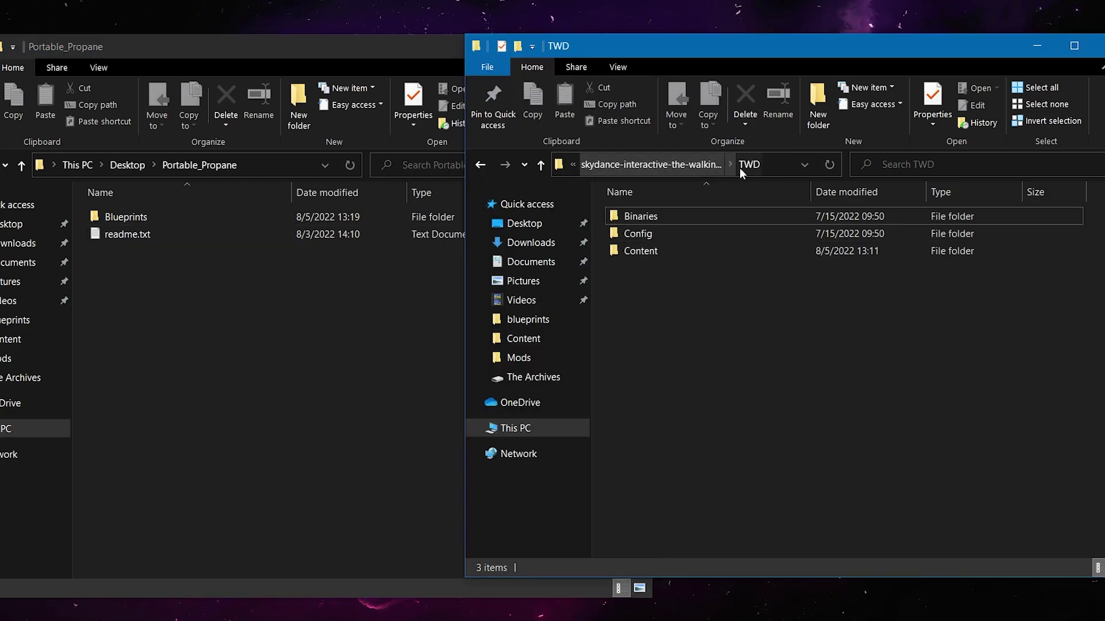
pyautogui.doubleClick(645, 250)
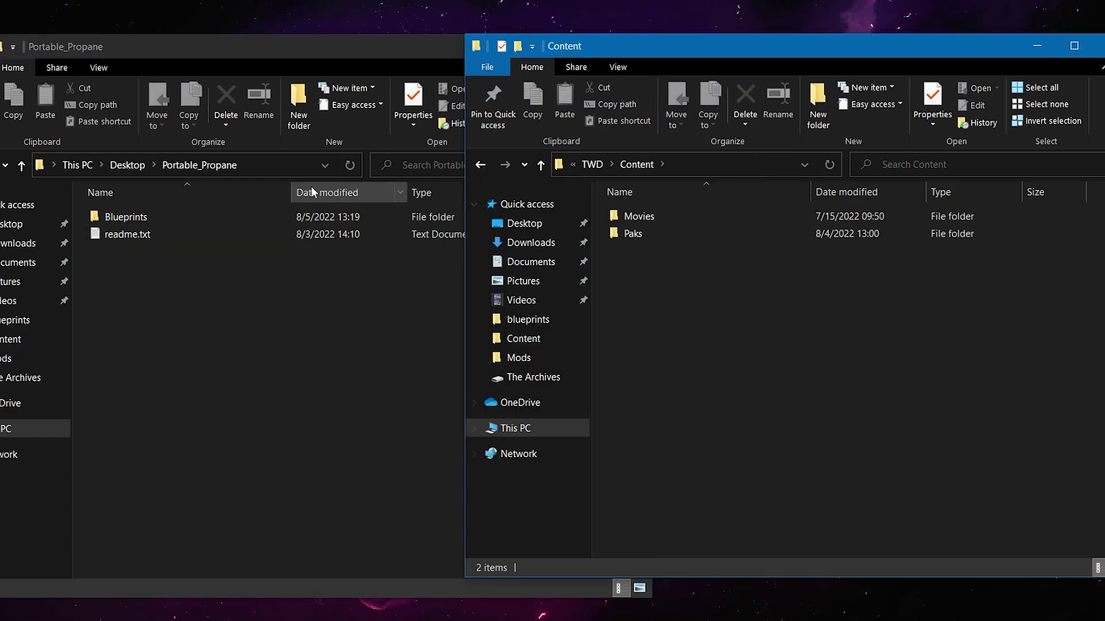
pyautogui.moveTo(207, 217); pyautogui.dragTo(839, 341)
pyautogui.click(776, 304)
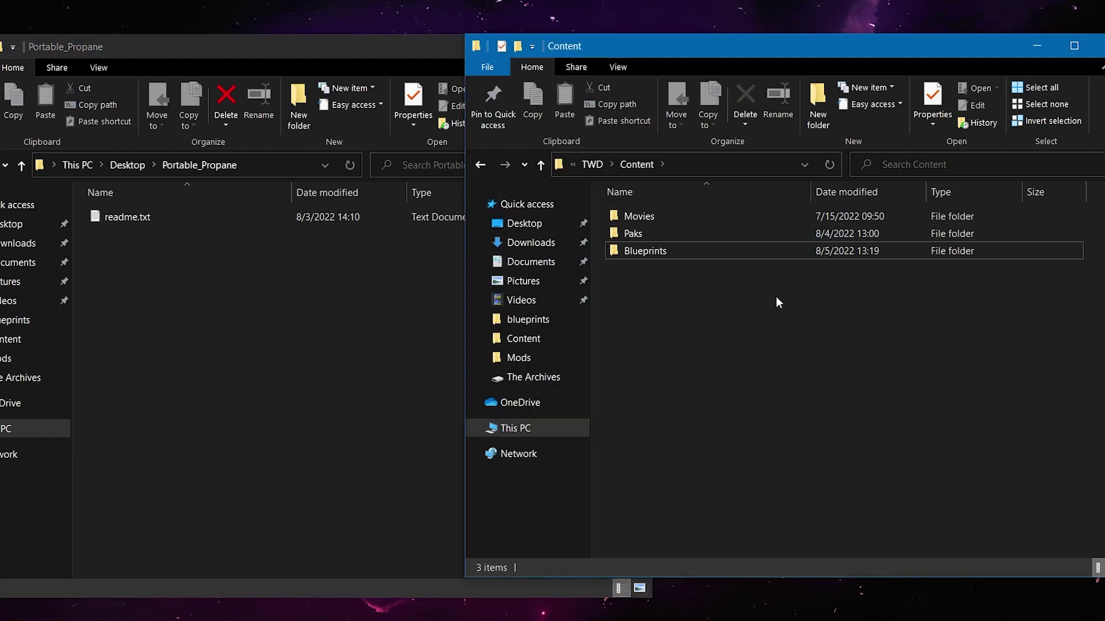